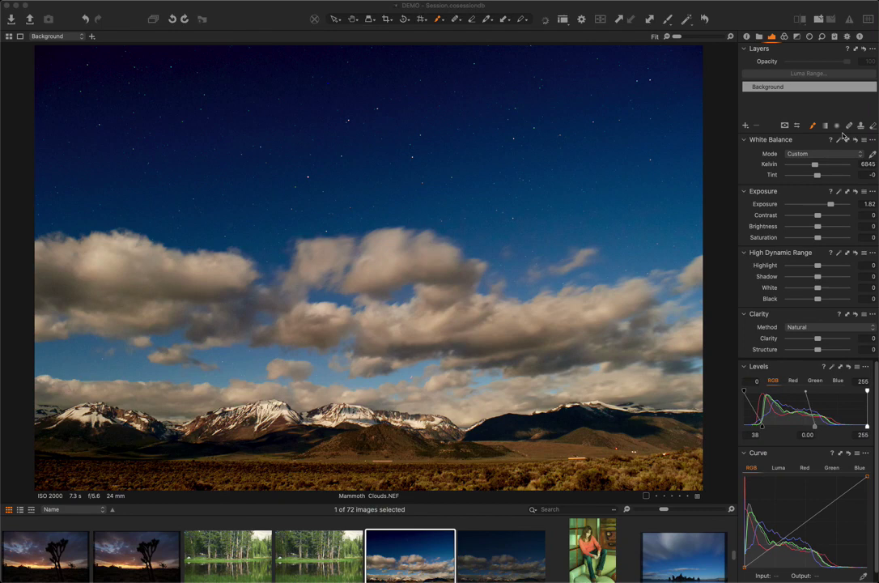
# Choose the Draw Mask brush and set its size to 189, keeping hardness, opacity and flow at 100
pyautogui.click(798, 114)
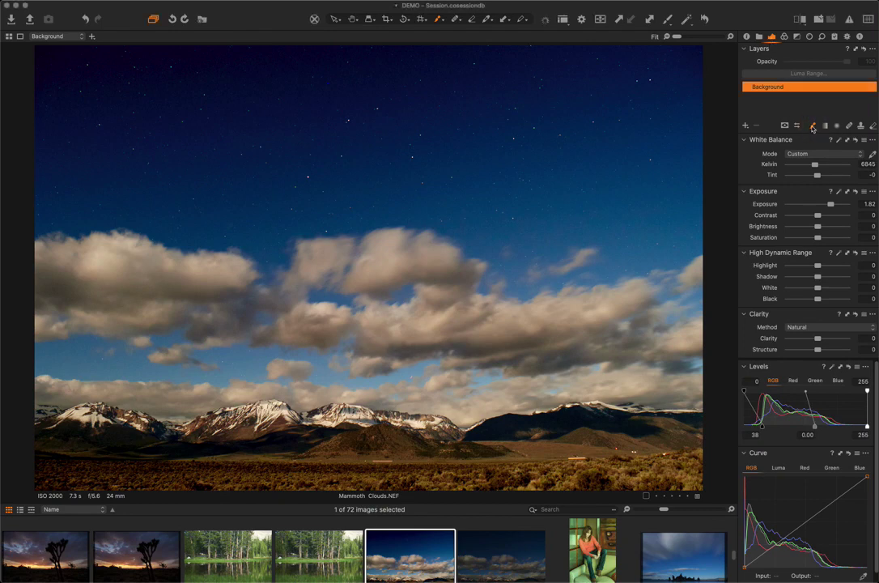
pyautogui.rightClick(585, 189)
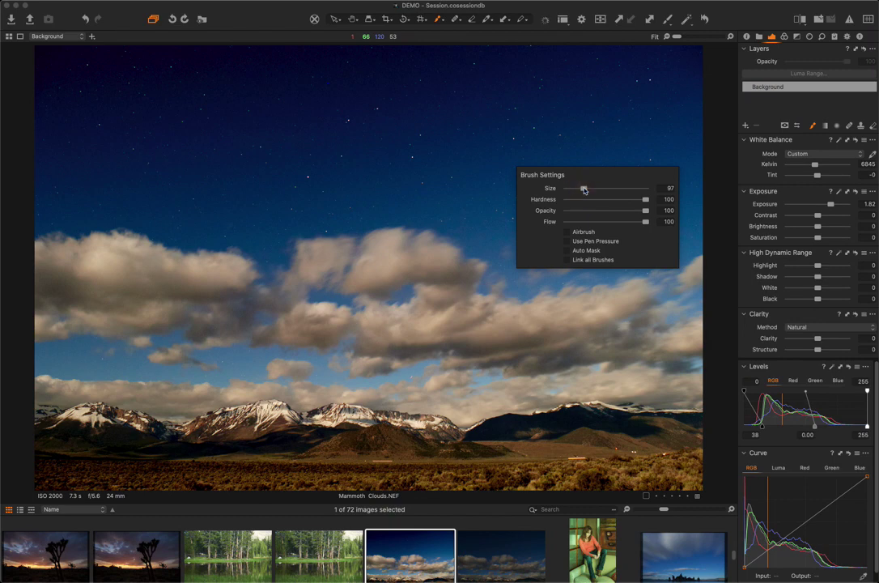
pyautogui.moveTo(585, 189); pyautogui.dragTo(588, 188)
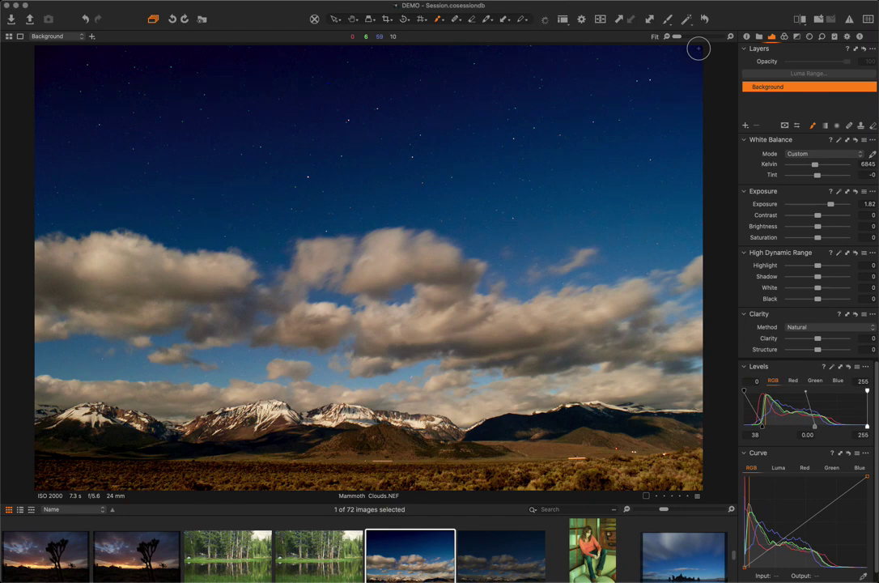
# Start Adjustment Layer 1 and brush straight mask strokes along the right, bottom, left and top edges
pyautogui.click(699, 49)
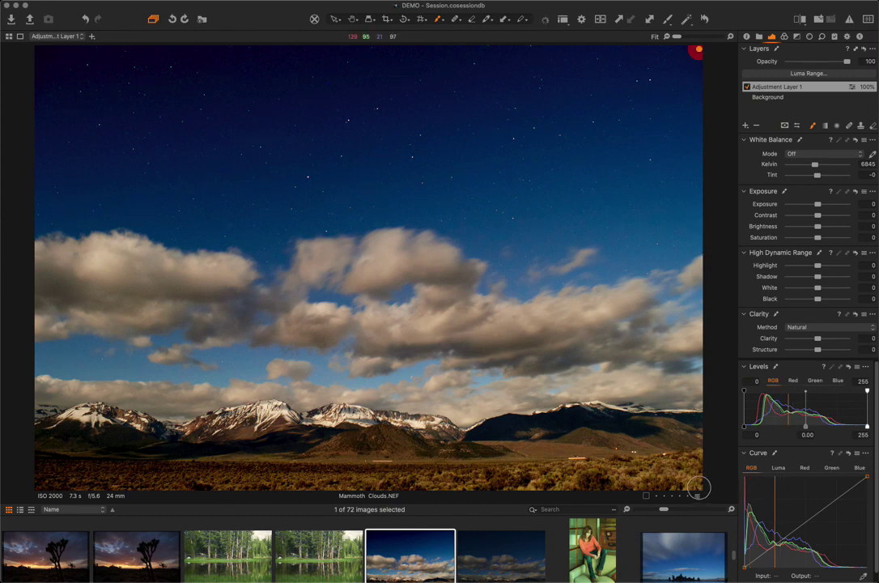
pyautogui.keyDown('shift'); pyautogui.click(701, 488); pyautogui.keyUp('shift')
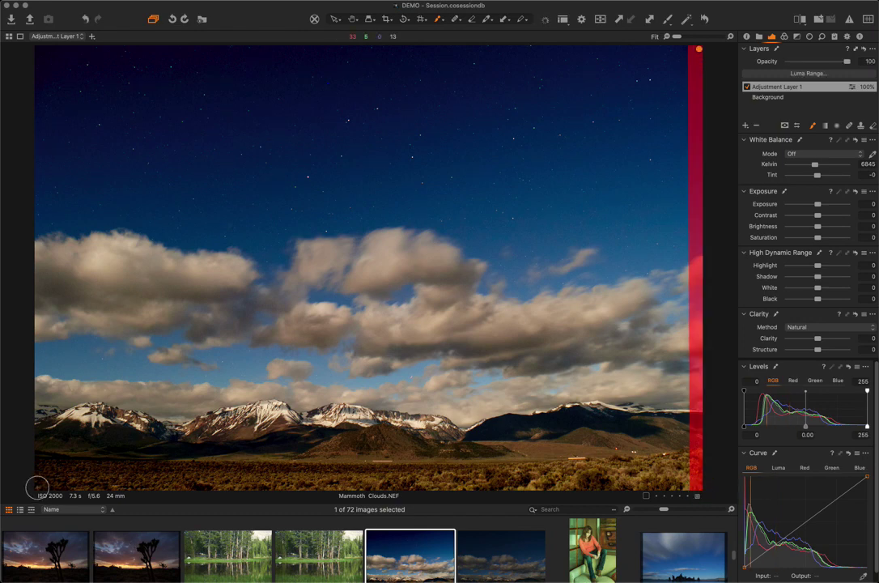
pyautogui.keyDown('shift'); pyautogui.click(33, 484); pyautogui.keyUp('shift')
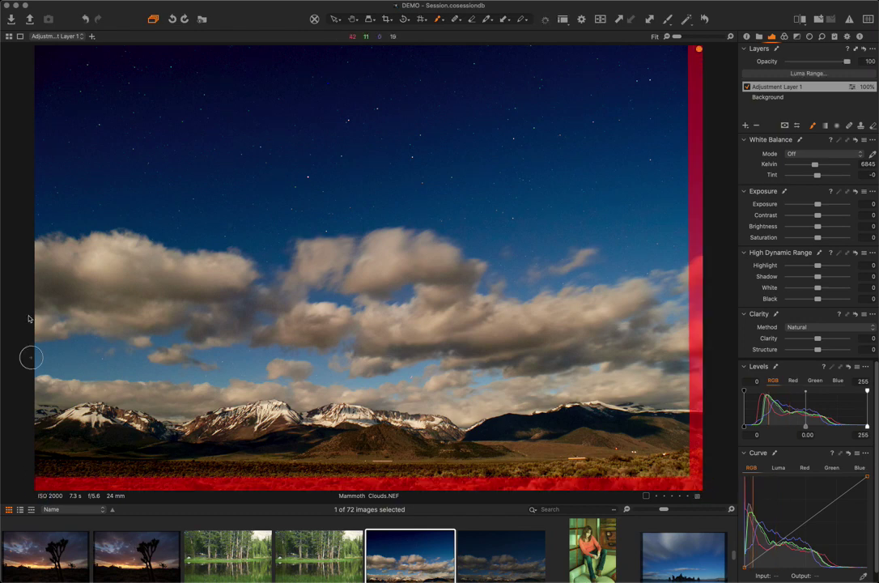
pyautogui.keyDown('shift'); pyautogui.click(37, 46); pyautogui.keyUp('shift')
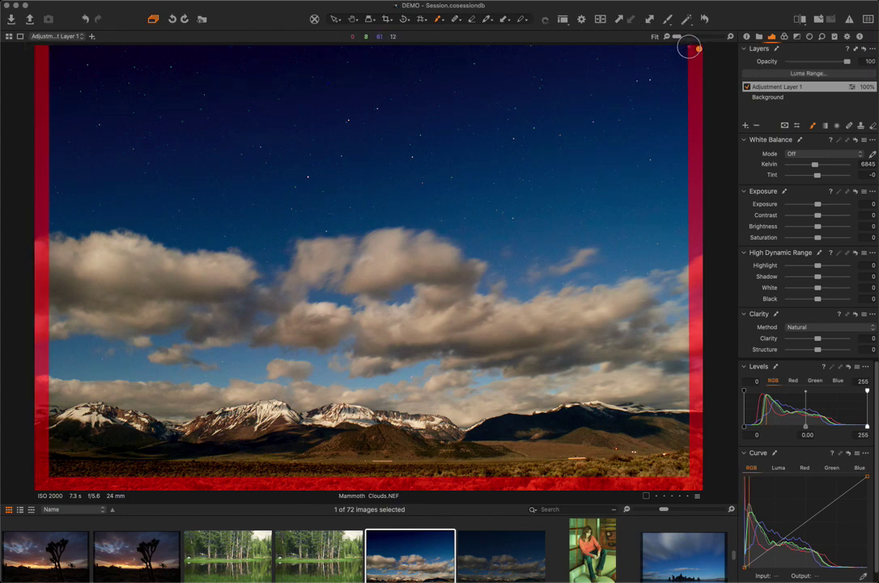
pyautogui.keyDown('shift'); pyautogui.click(689, 47); pyautogui.keyUp('shift')
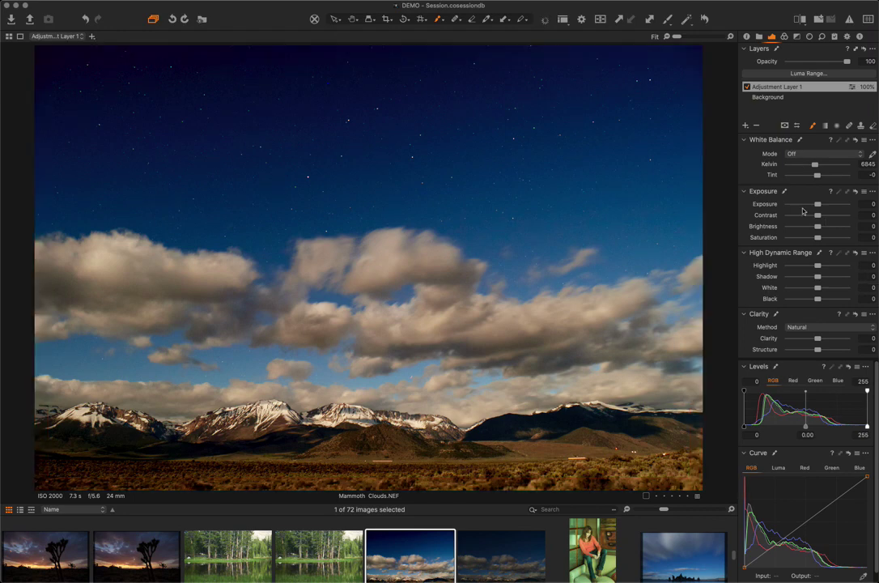
# Set Adjustment Layer 1 to Exposure −4 and Brightness −50, briefly brightening to check mask coverage
pyautogui.moveTo(818, 204); pyautogui.dragTo(788, 227)
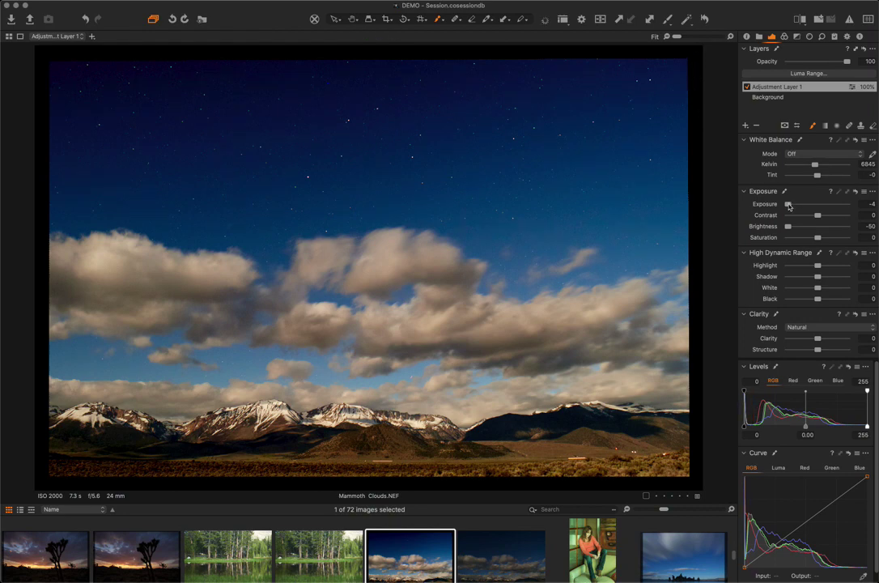
pyautogui.moveTo(789, 207); pyautogui.dragTo(851, 204)
pyautogui.moveTo(787, 227); pyautogui.dragTo(859, 227)
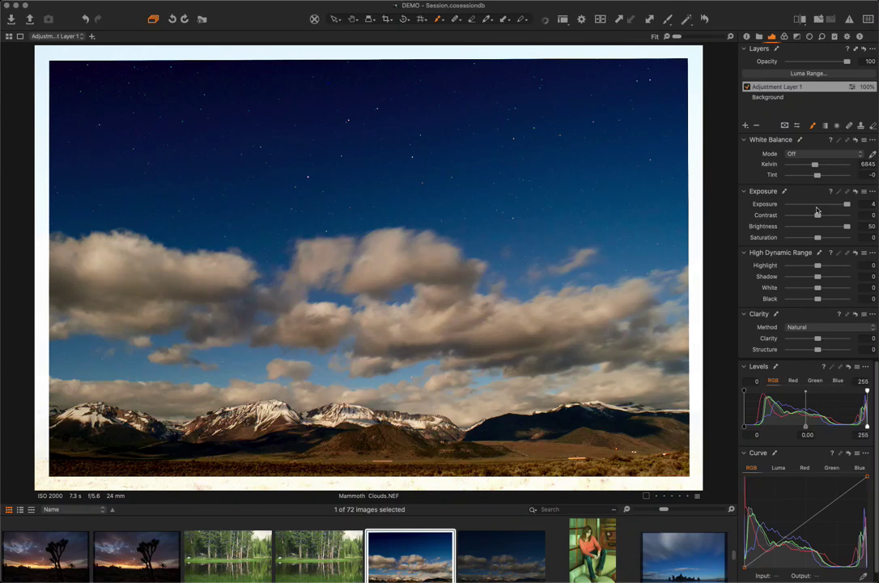
pyautogui.moveTo(847, 204); pyautogui.dragTo(788, 227)
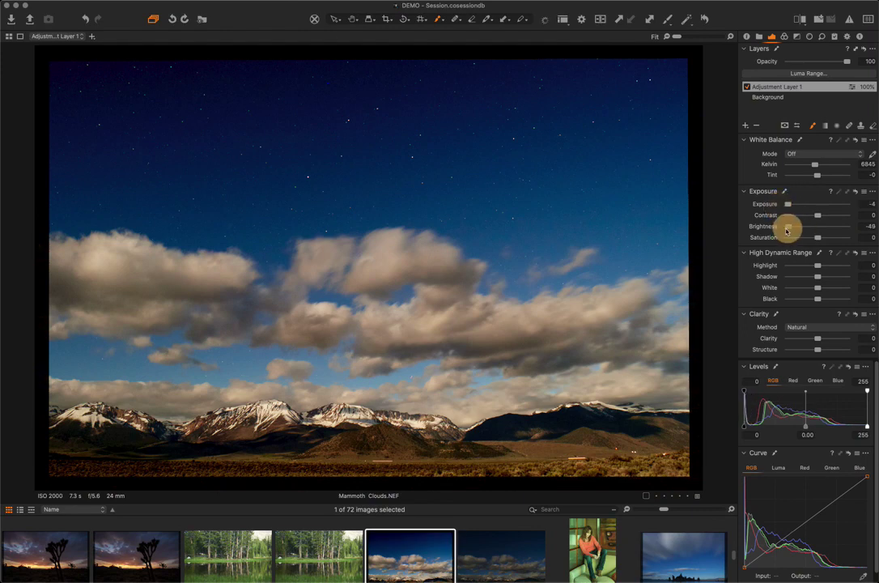
pyautogui.rightClick(776, 91)
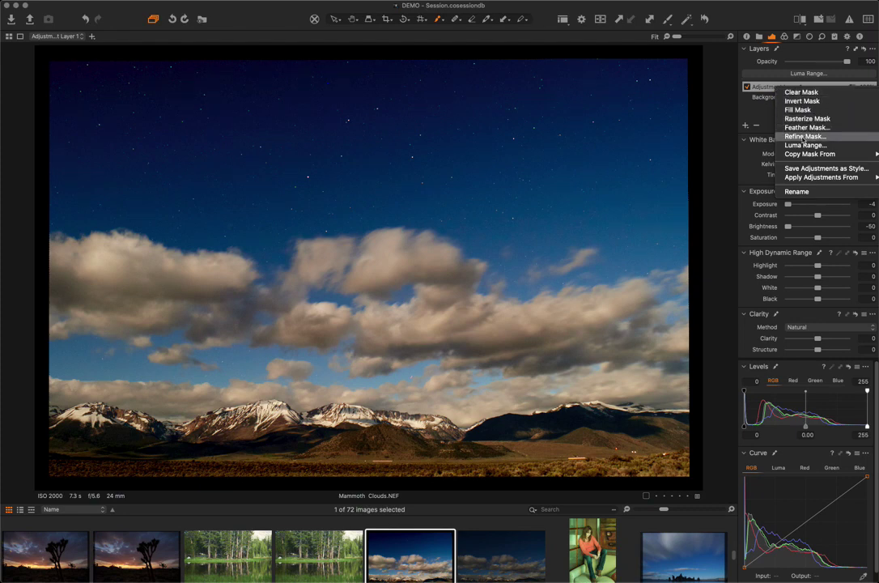
pyautogui.click(812, 130)
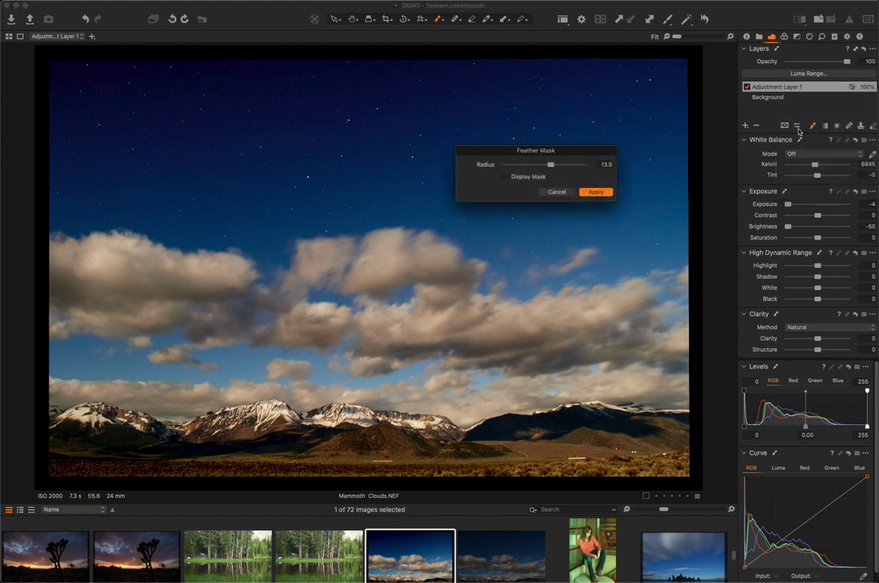
pyautogui.click(507, 177)
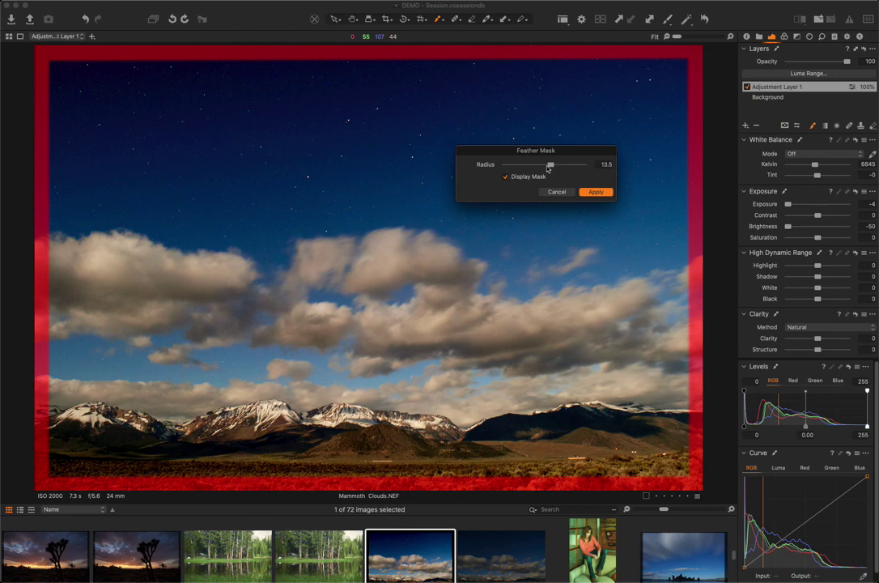
pyautogui.moveTo(550, 166); pyautogui.dragTo(565, 166)
pyautogui.click(507, 178)
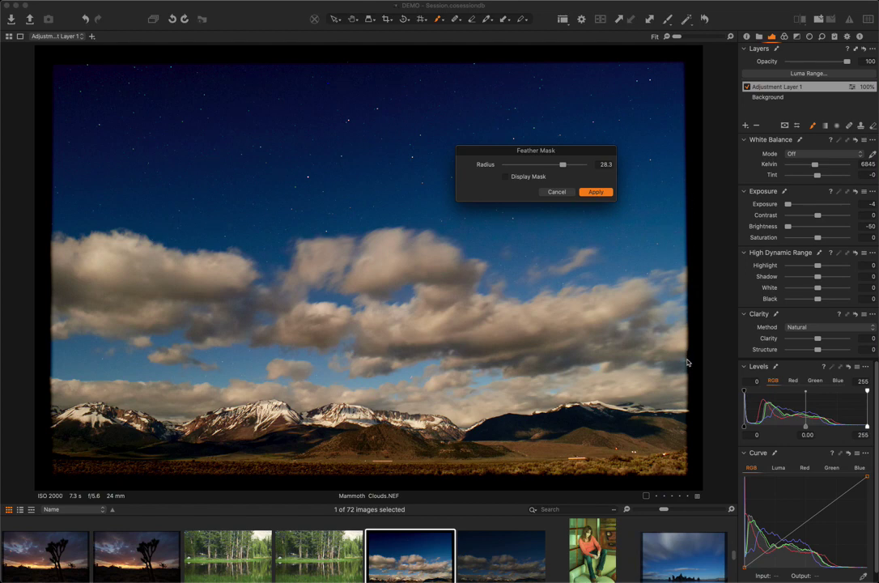
pyautogui.click(557, 192)
# Refine Adjustment Layer 1's mask at Radius 49, comparing with Display Mask, and apply it
pyautogui.rightClick(782, 89)
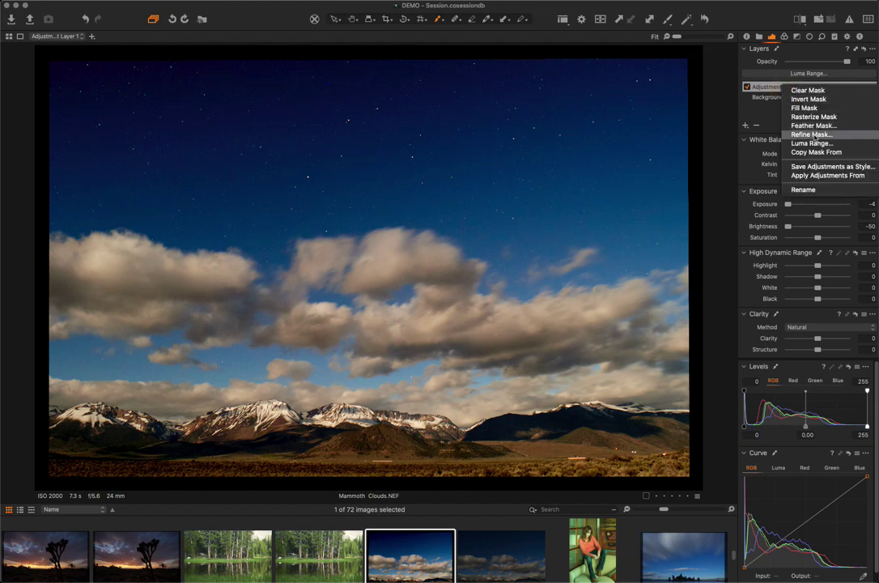
pyautogui.click(812, 135)
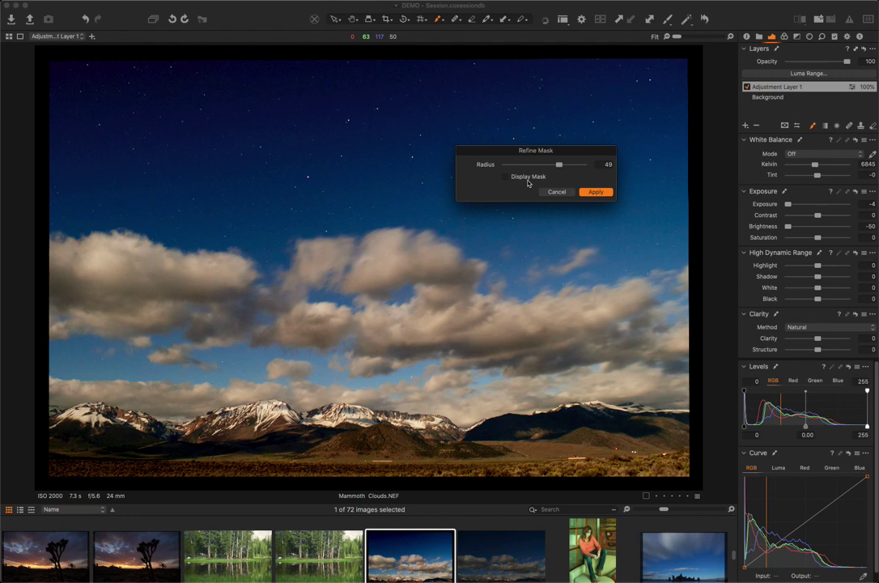
pyautogui.click(523, 178)
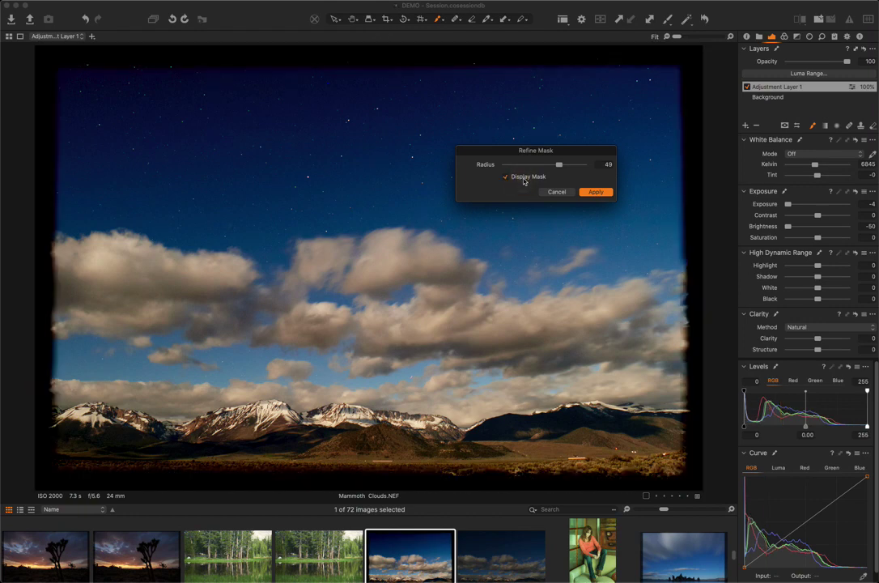
pyautogui.click(524, 178)
pyautogui.click(523, 178)
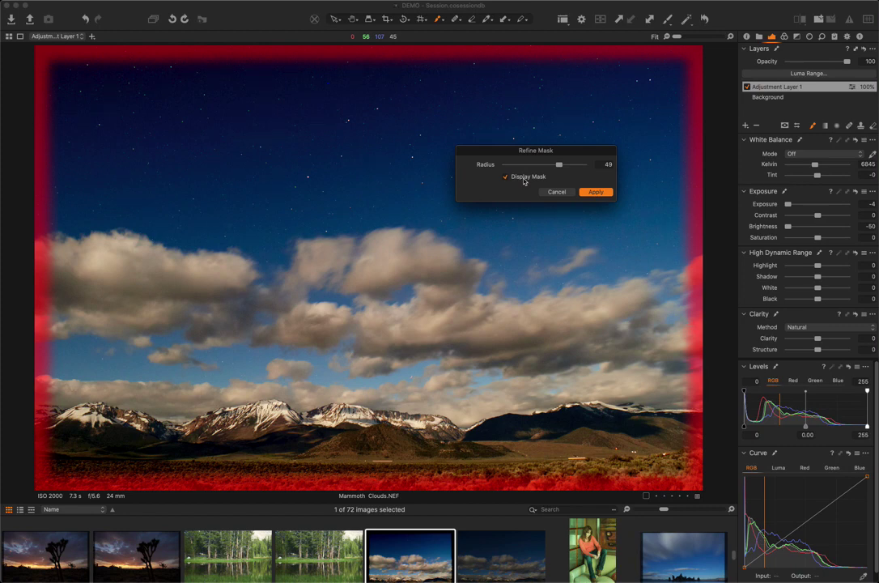
pyautogui.click(596, 192)
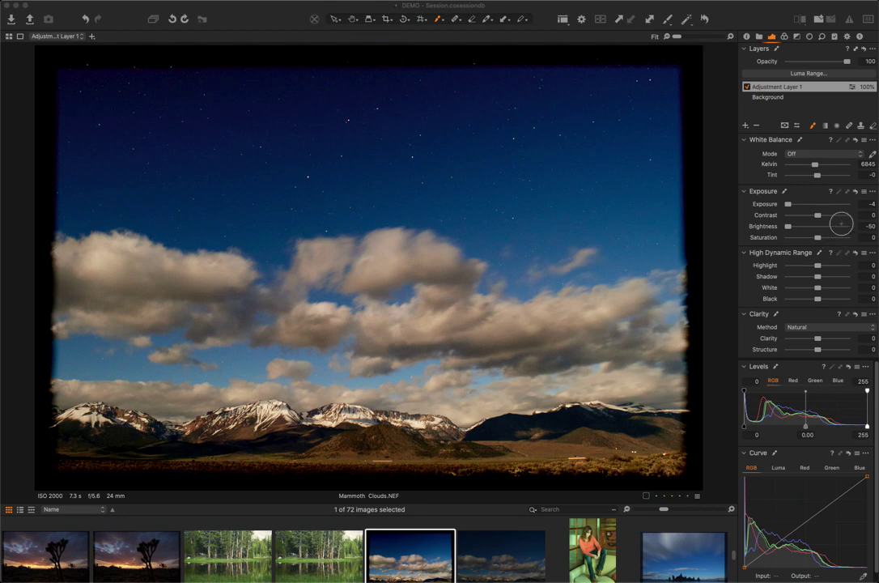
# Ease the border to Exposure −1.59, Brightness −21 and White 30, then open Luma Range
pyautogui.moveTo(818, 208); pyautogui.dragTo(805, 227)
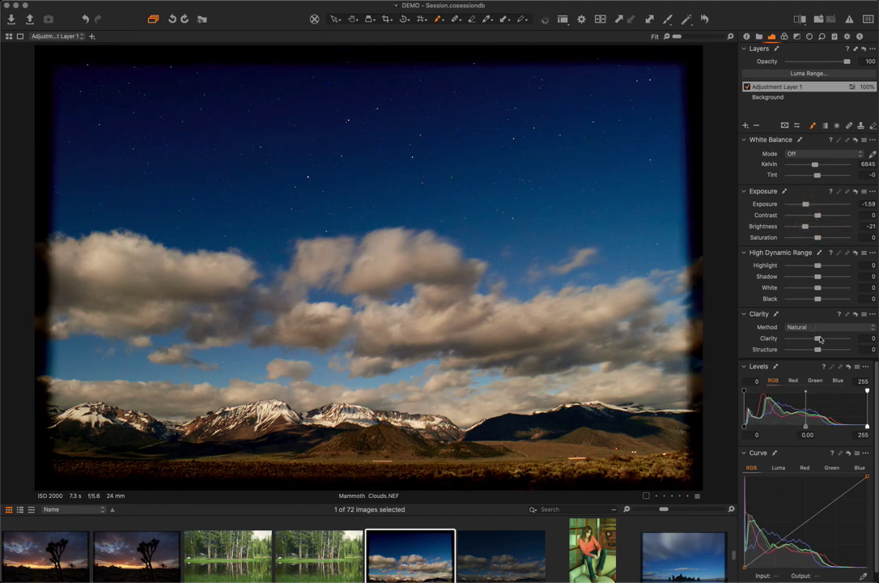
pyautogui.moveTo(836, 290); pyautogui.dragTo(826, 288)
pyautogui.click(805, 73)
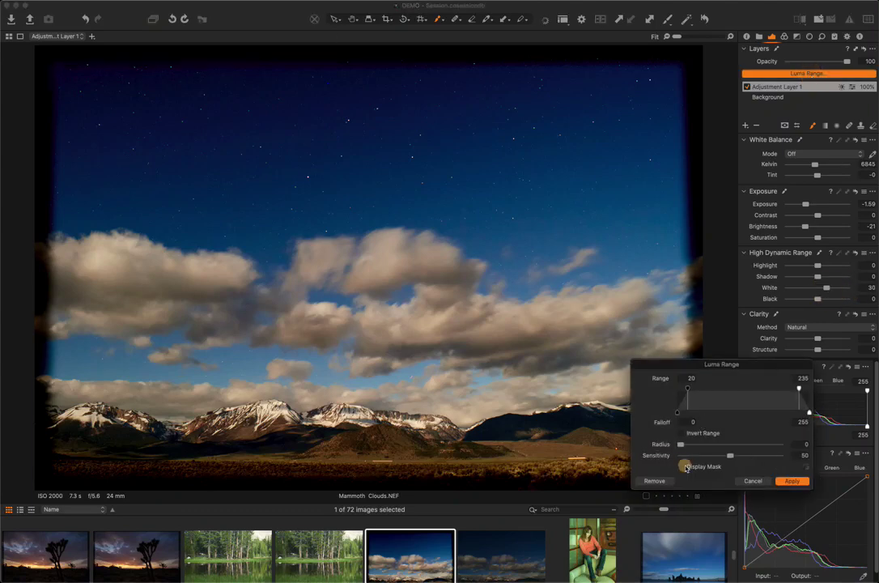
# In Luma Range, toggle the mask overlay and drag the left Range handle toward brighter tones
pyautogui.click(682, 466)
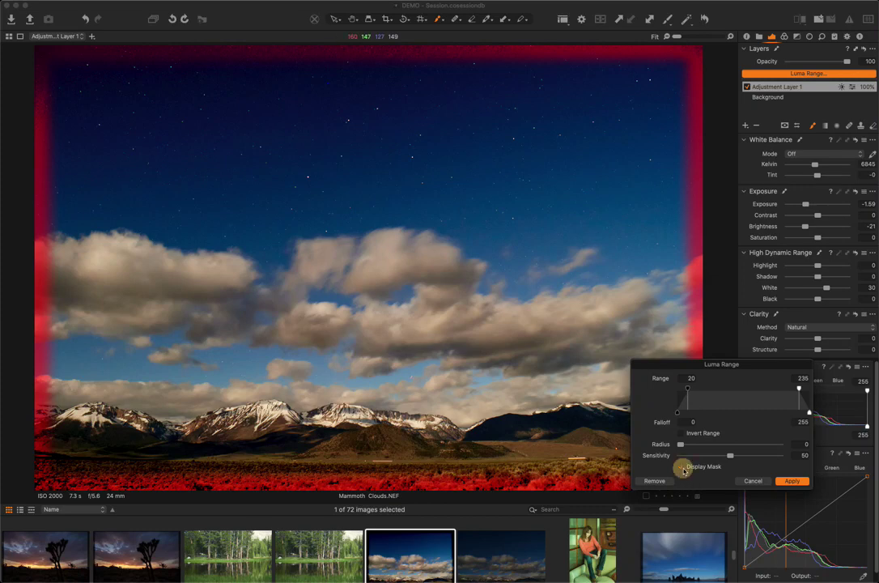
pyautogui.click(682, 467)
pyautogui.moveTo(690, 390); pyautogui.dragTo(653, 376)
pyautogui.click(762, 483)
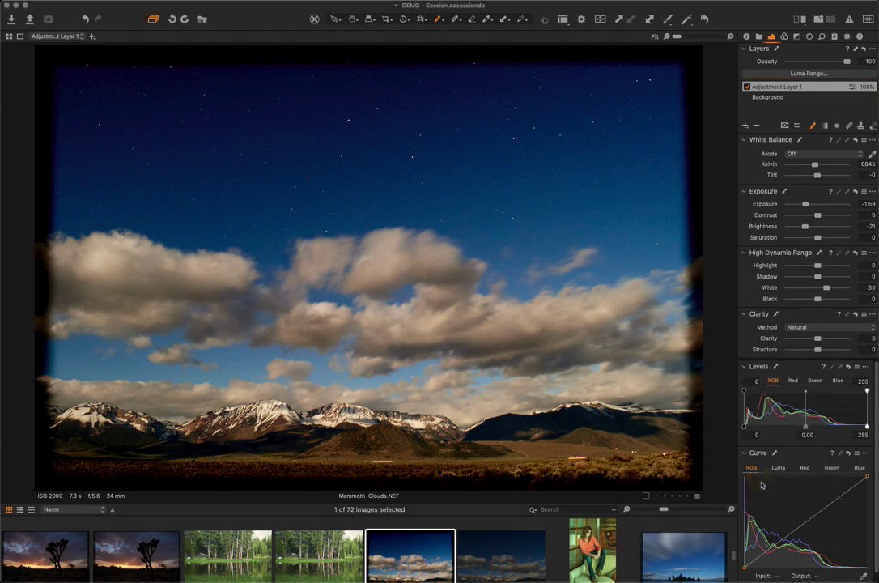